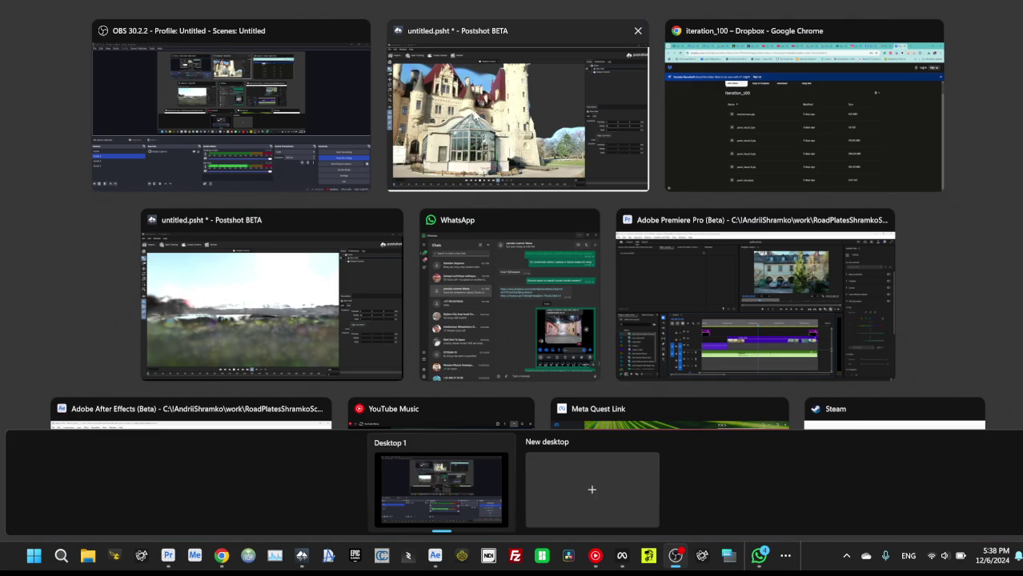
Switch to the Postshot project holding the castle scan and examine the castle's front around the glass conservatory.
left_click(518, 120)
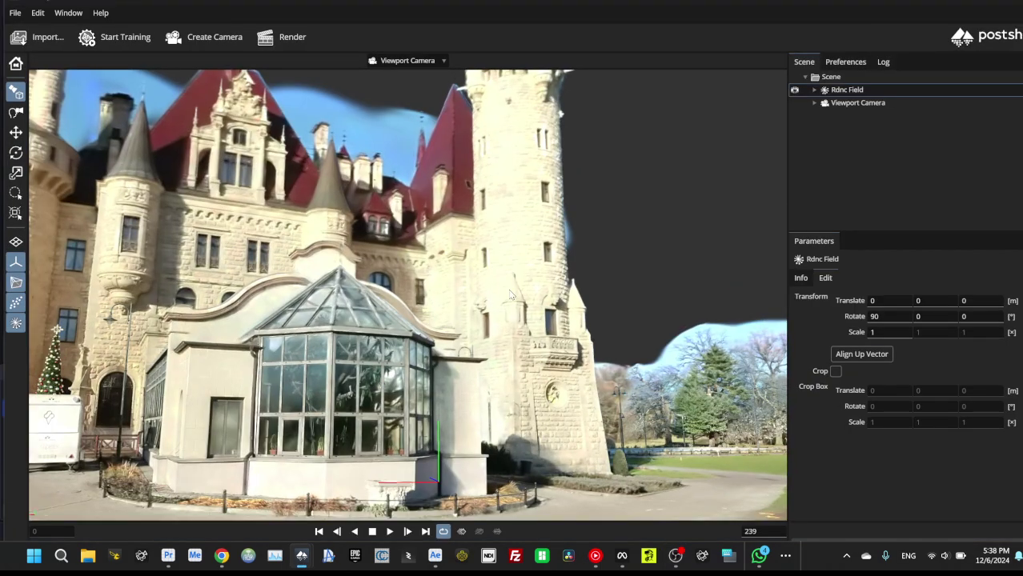
scroll(498, 300, "up", 2)
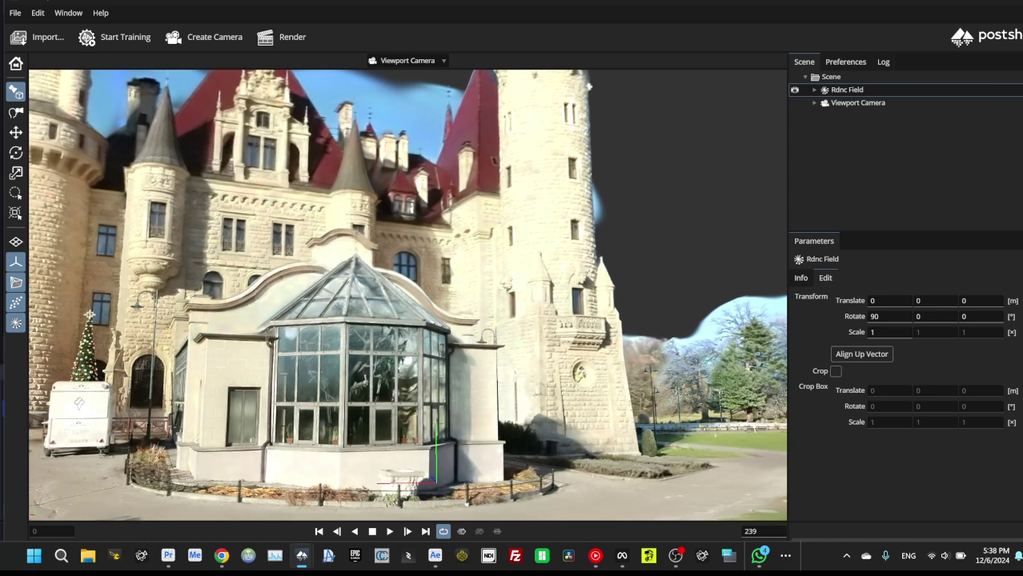
mouse_move(498, 300)
left_mouse_down()
mouse_move(415, 284)
mouse_move(496, 287)
left_mouse_up()
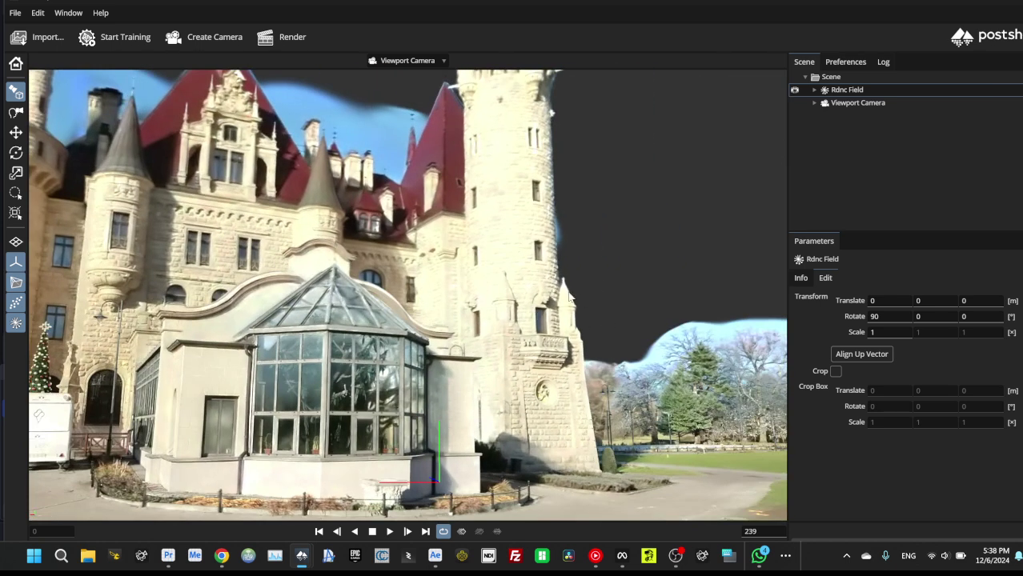
Check the PLY files in the iteration_100 Dropbox folder in Chrome, and return to Postshot to inspect the castle scan's sky and park edges.
left_click(223, 558)
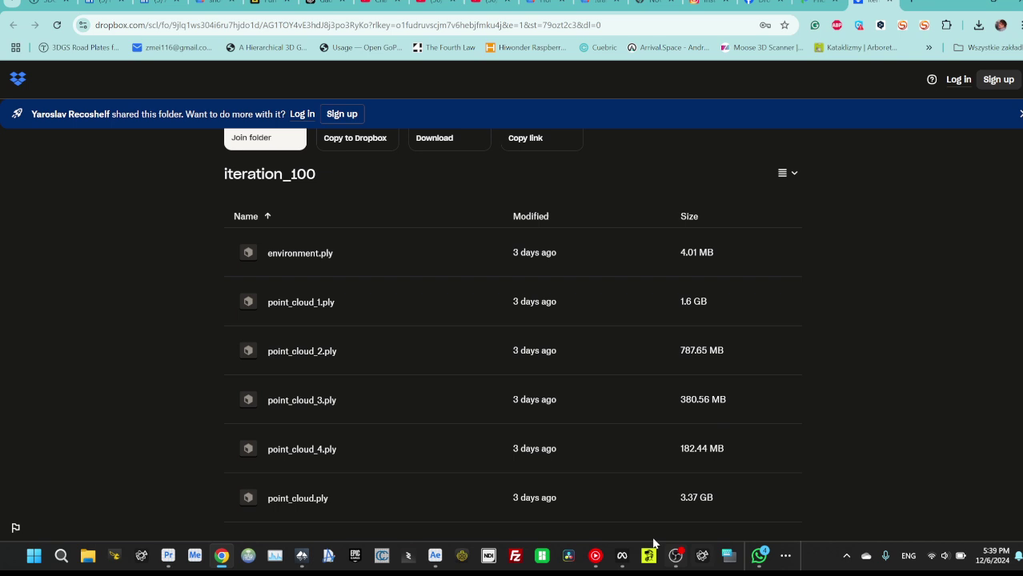
left_click(305, 556)
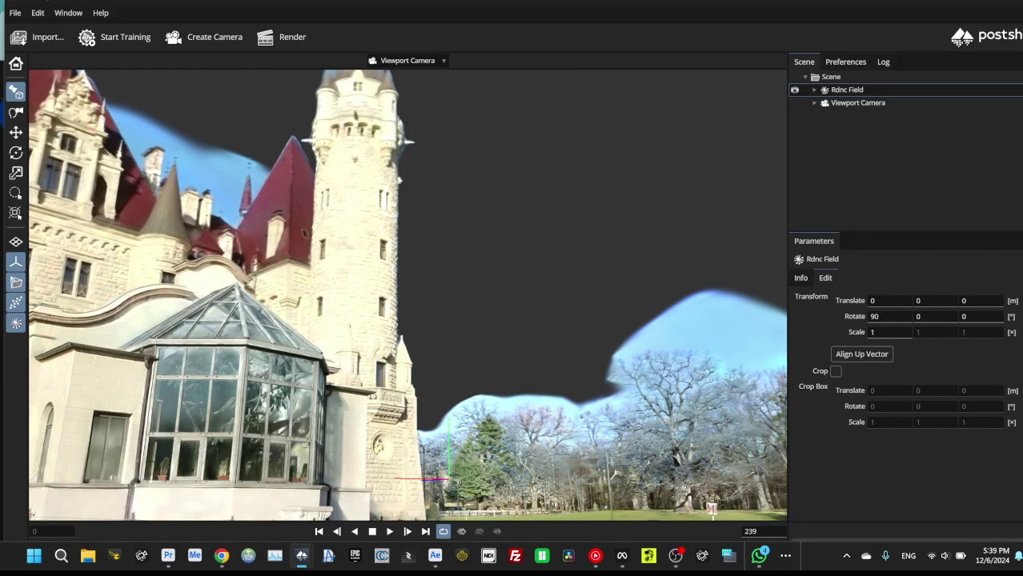
mouse_move(432, 272)
left_mouse_down()
mouse_move(418, 287)
mouse_move(421, 309)
mouse_move(666, 274)
mouse_move(829, 282)
mouse_move(749, 312)
mouse_move(455, 258)
mouse_move(434, 282)
left_mouse_up()
left_click_drag(520, 359, 491, 347)
Switch to the other open Postshot project and look around its environment-only splat.
mouse_move(303, 556)
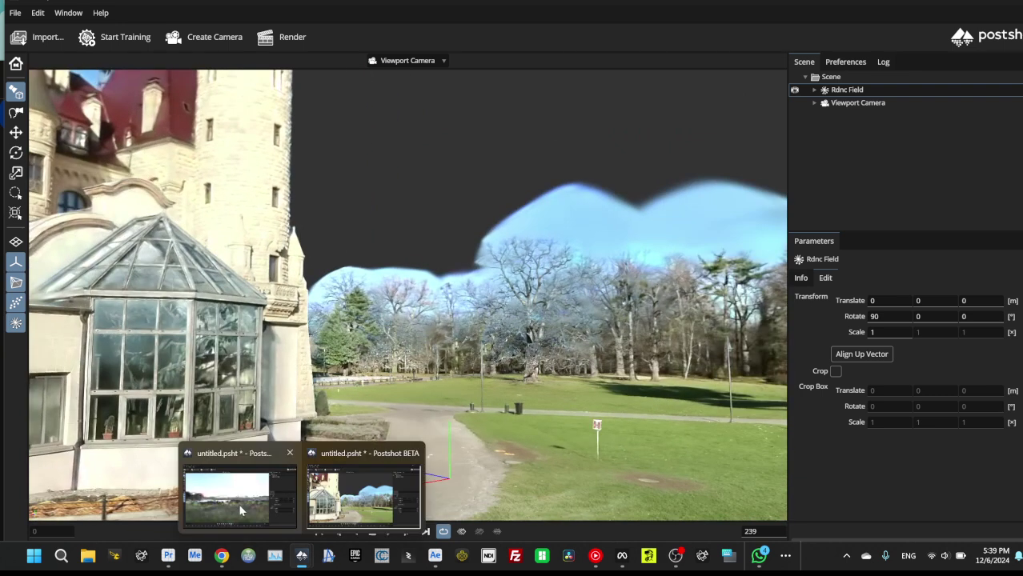
left_click(242, 506)
left_click_drag(320, 321, 430, 351)
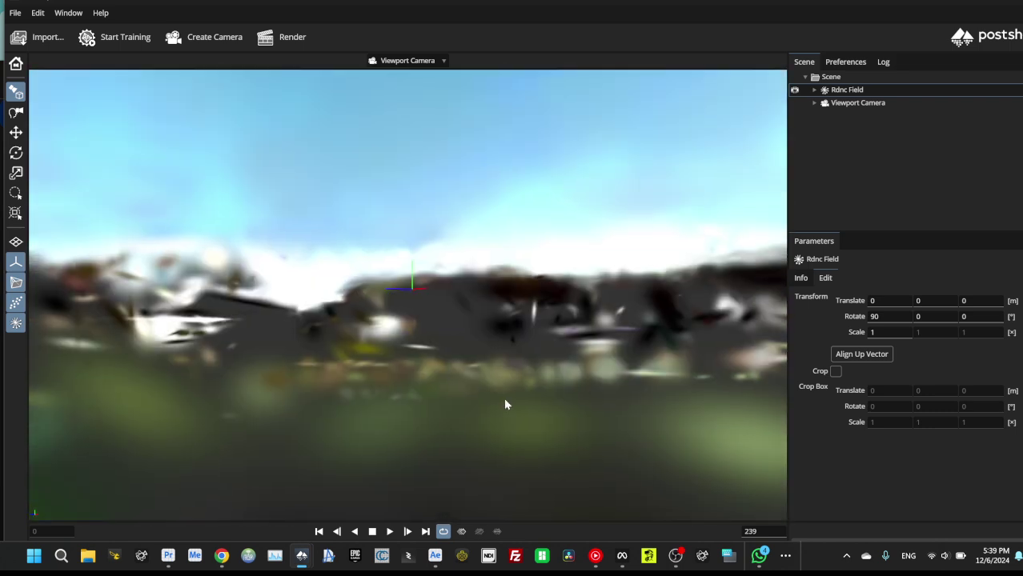
Check the installed Postshot version in the program information and close it.
left_click(101, 14)
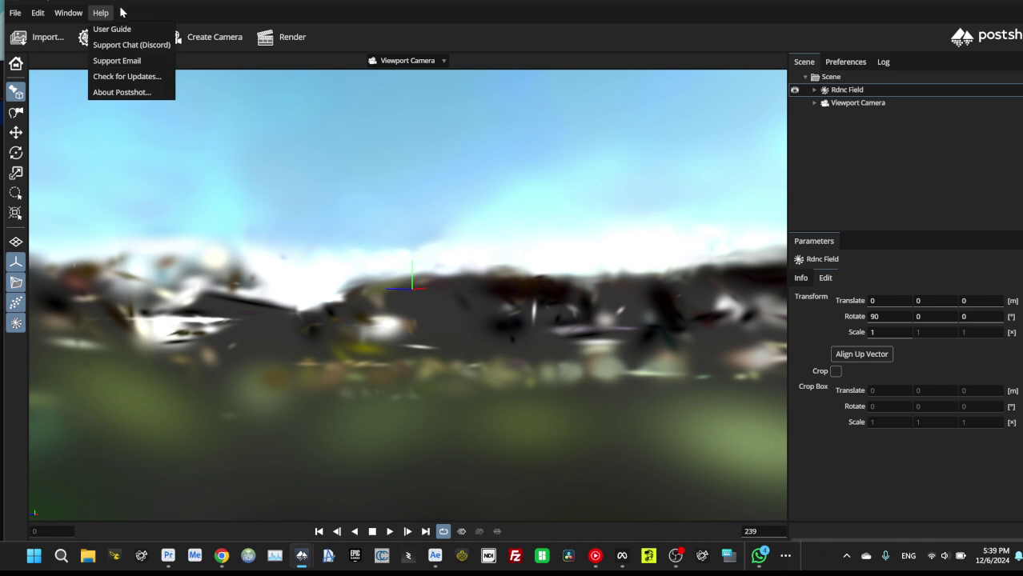
left_click(126, 96)
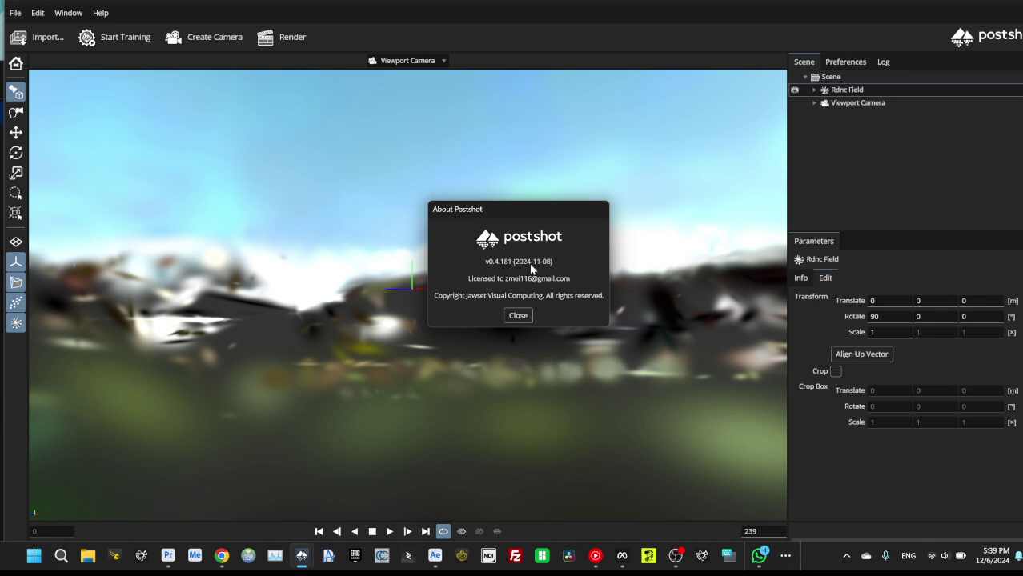
left_click(519, 320)
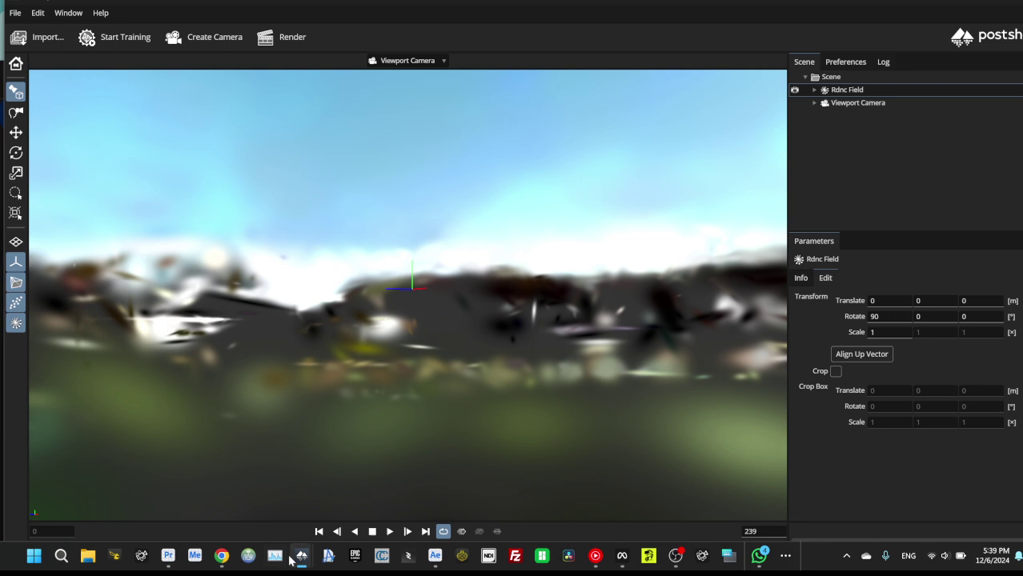
Start a new Postshot window and import environment.ply from the Mosxna Castle folder.
mouse_move(302, 564)
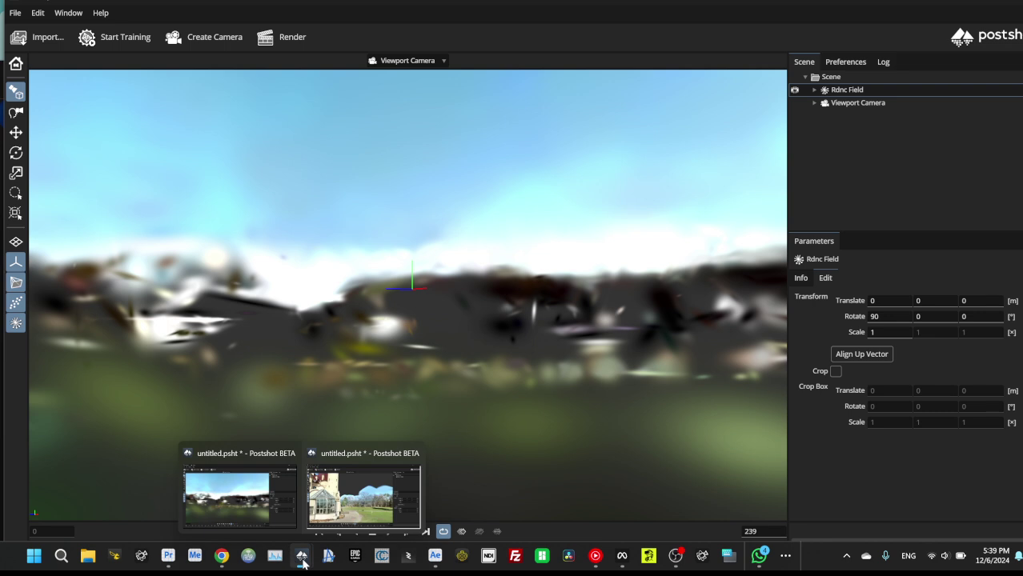
right_click(302, 558)
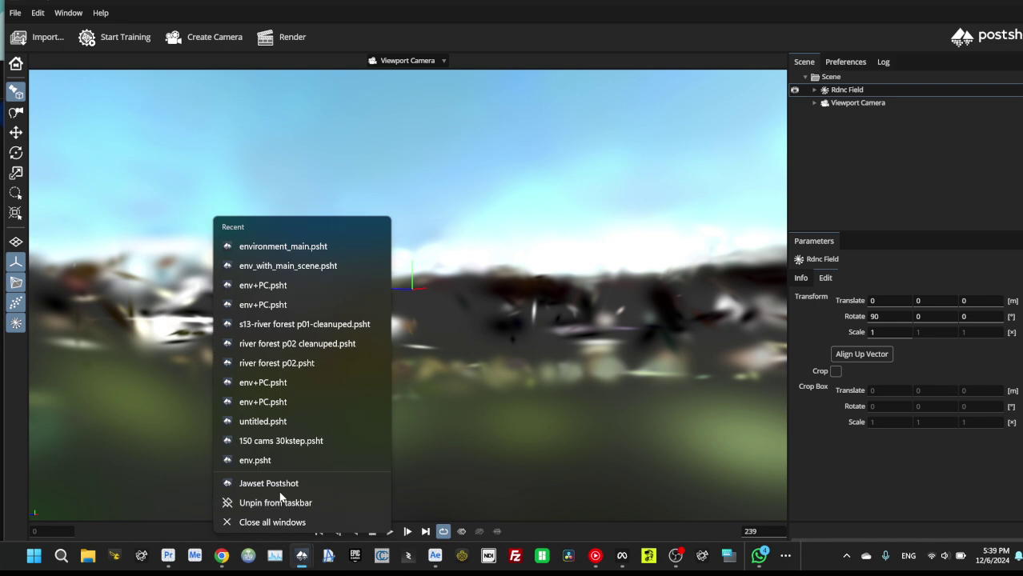
left_click(282, 484)
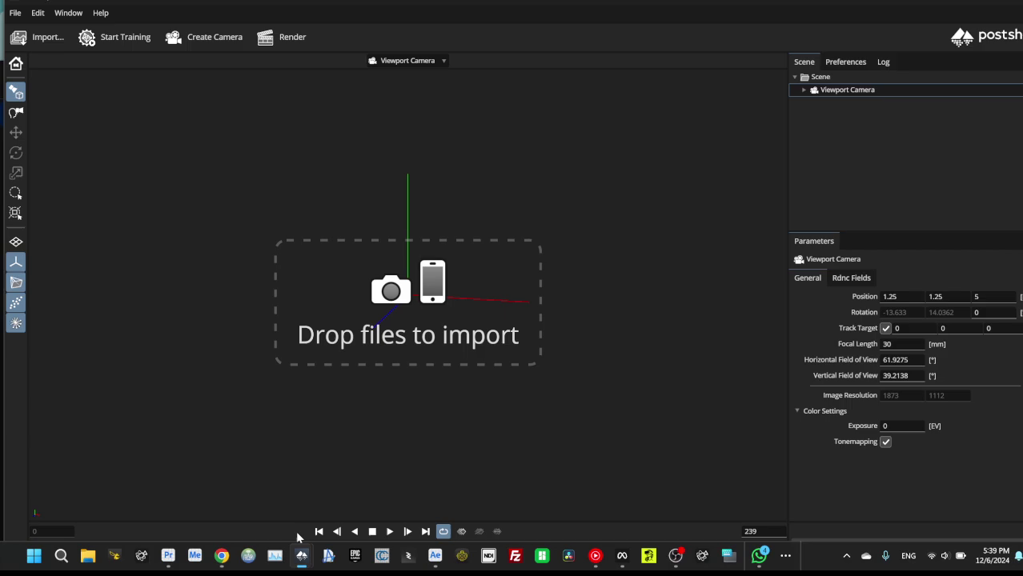
left_click(36, 40)
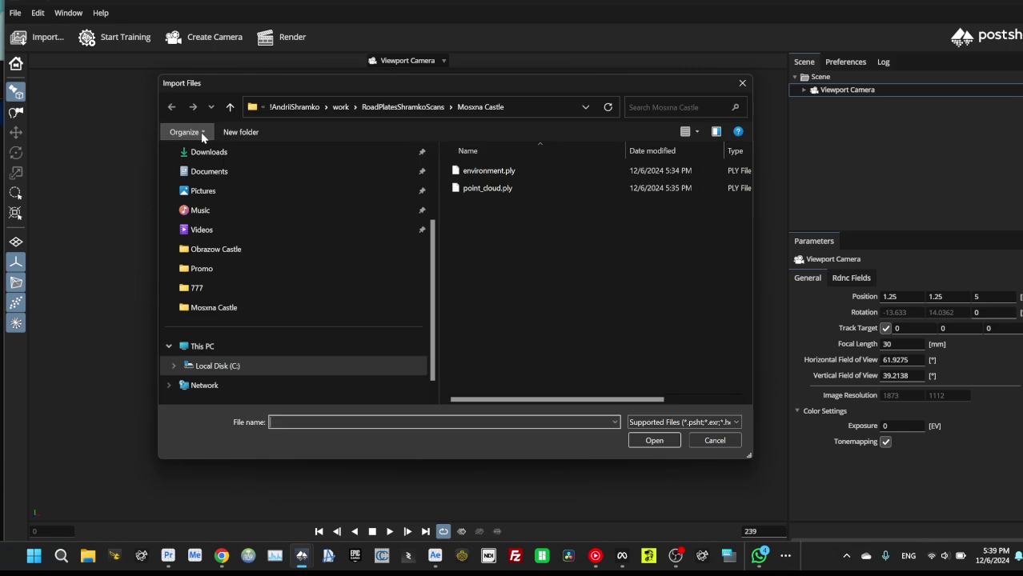
left_click(487, 173)
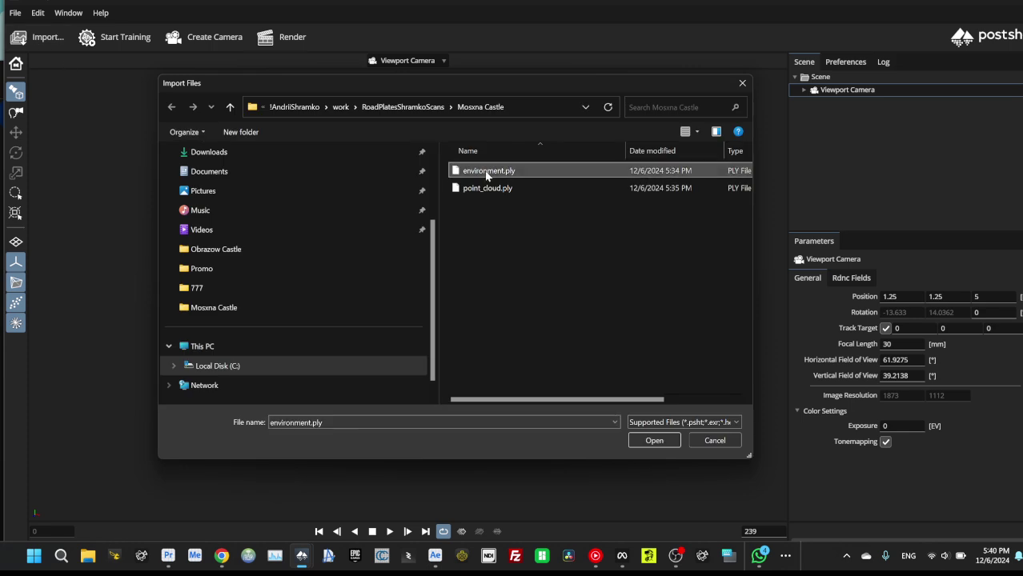
double_click(486, 173)
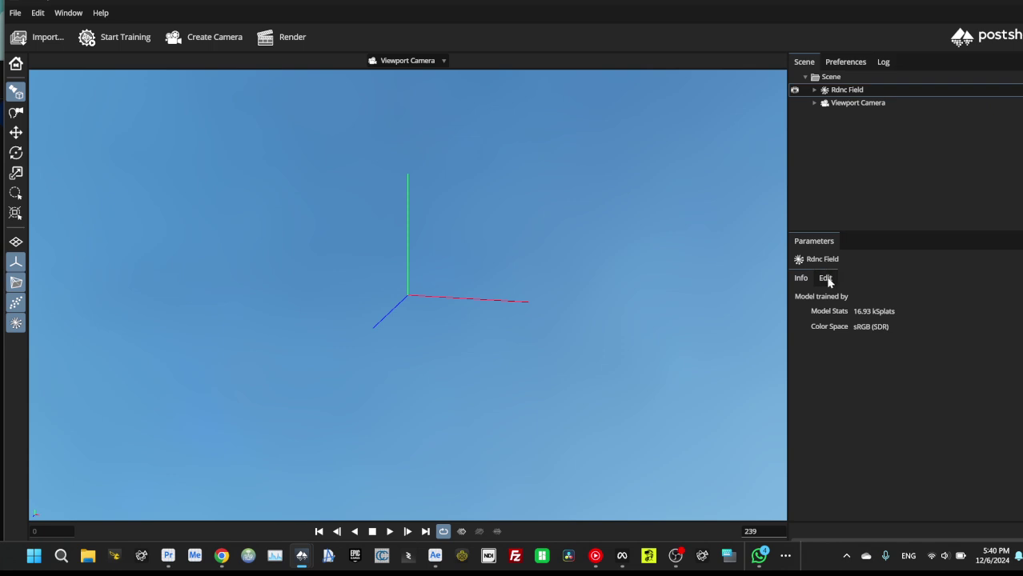
Set the environment radiance field's X rotation to 90° so it stands upright.
left_click(825, 279)
left_click(884, 319)
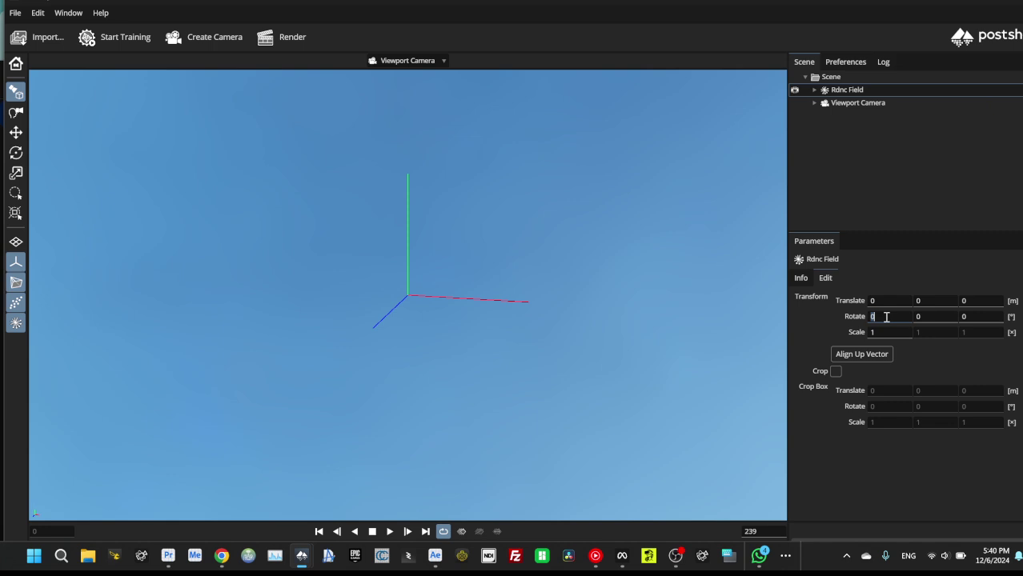
type("90")
key("Return")
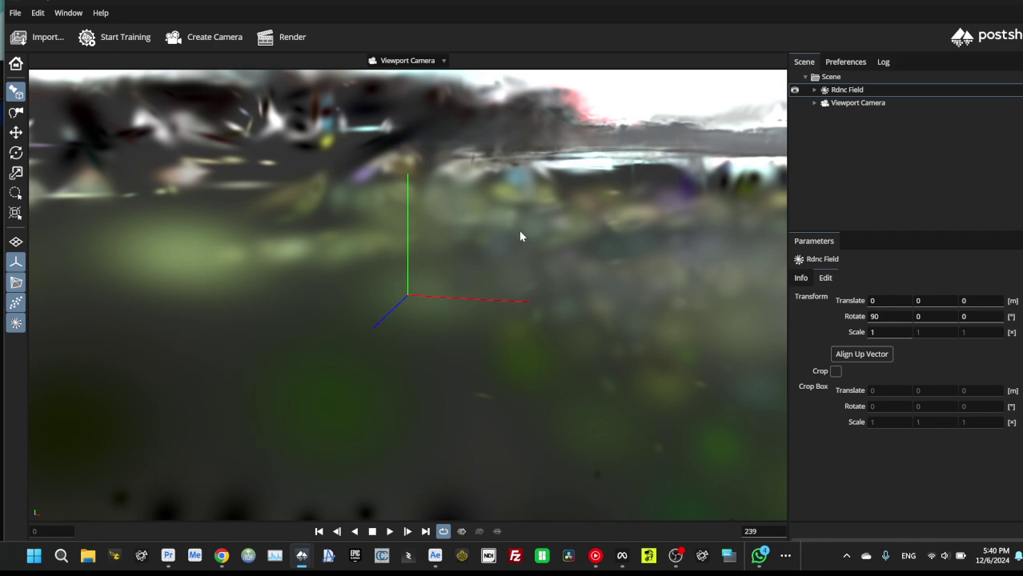
left_click_drag(521, 237, 560, 179)
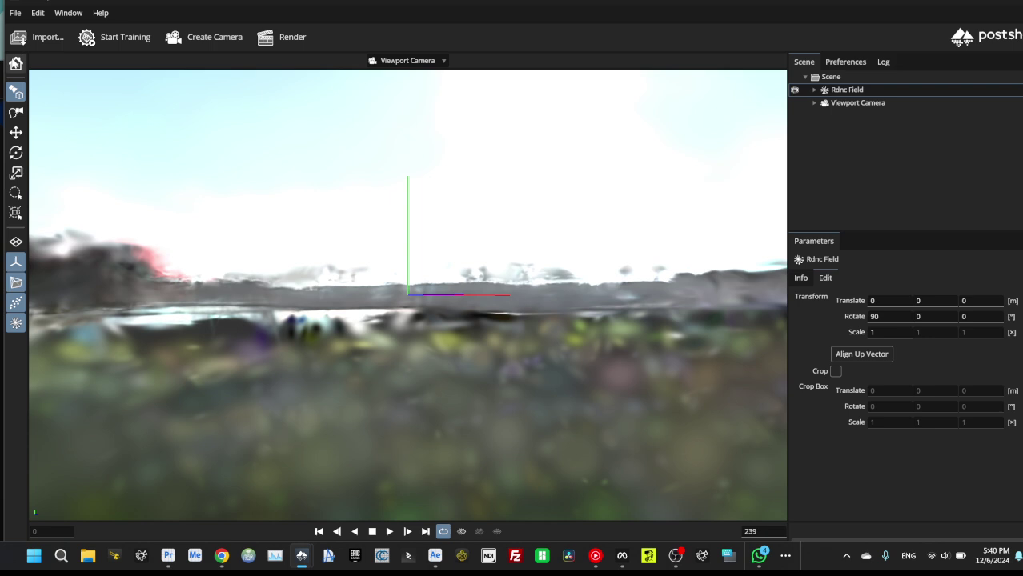
Import point_cloud.ply from the Mosxna Castle folder into the same project as the environment.
left_click(44, 38)
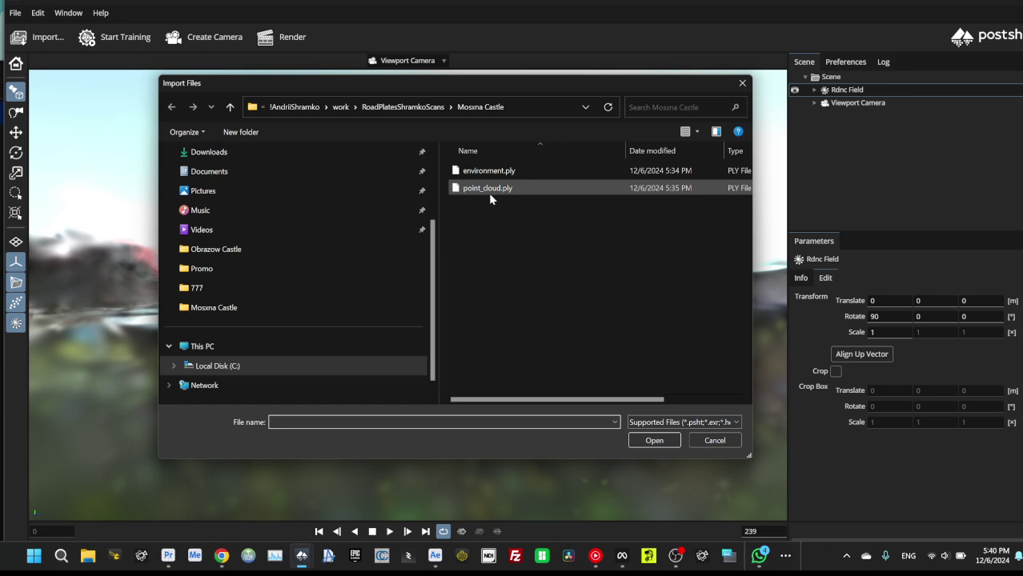
double_click(487, 189)
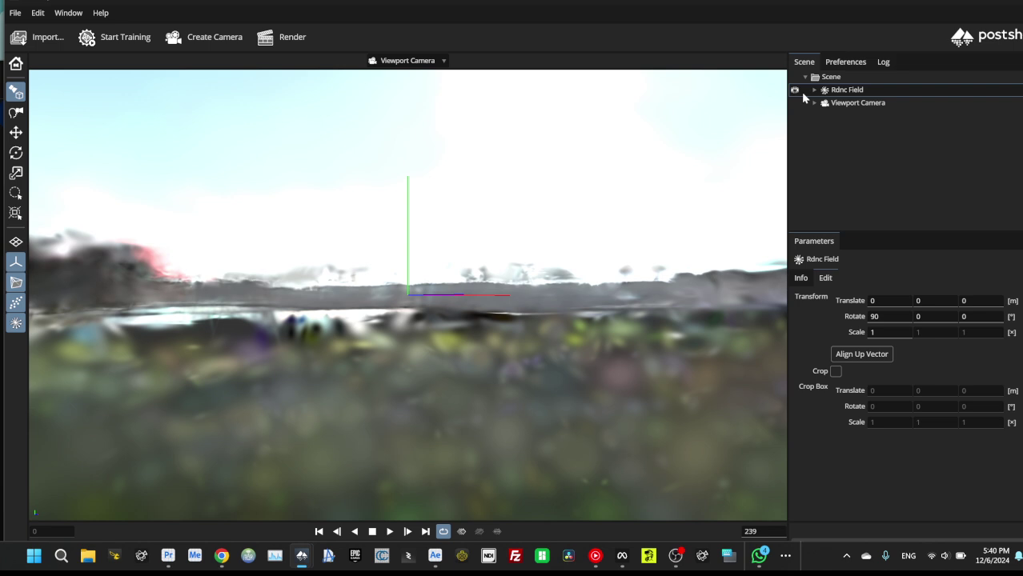
mouse_move(302, 556)
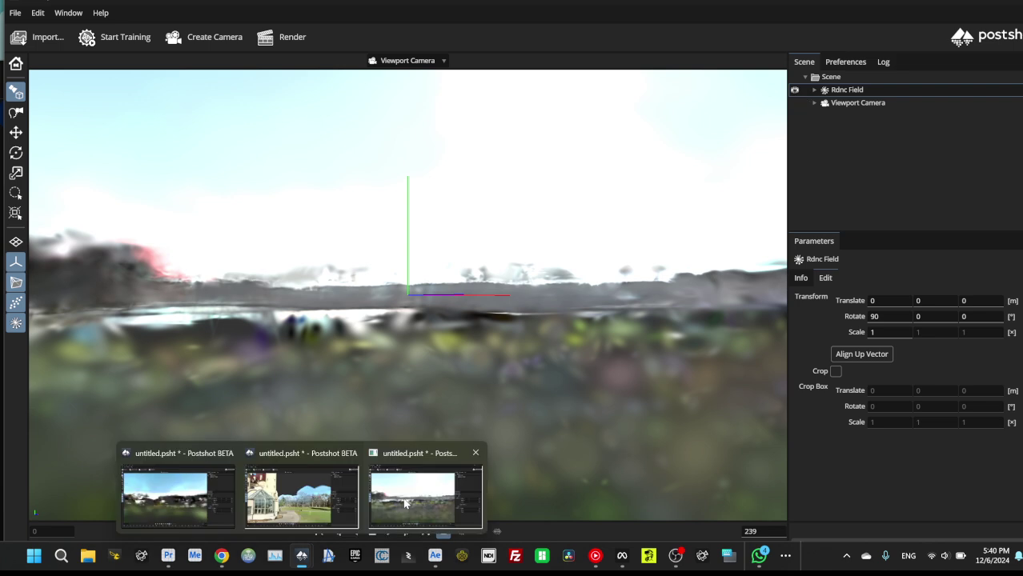
left_click(404, 502)
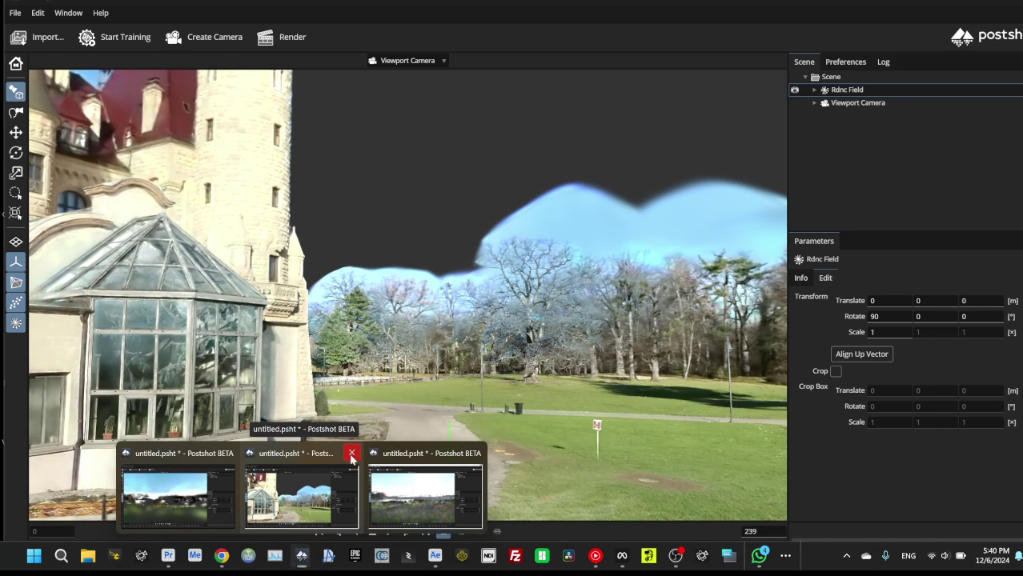
Close the separate castle-only project without saving it, and return to the project containing the imported environment.
left_click(353, 456)
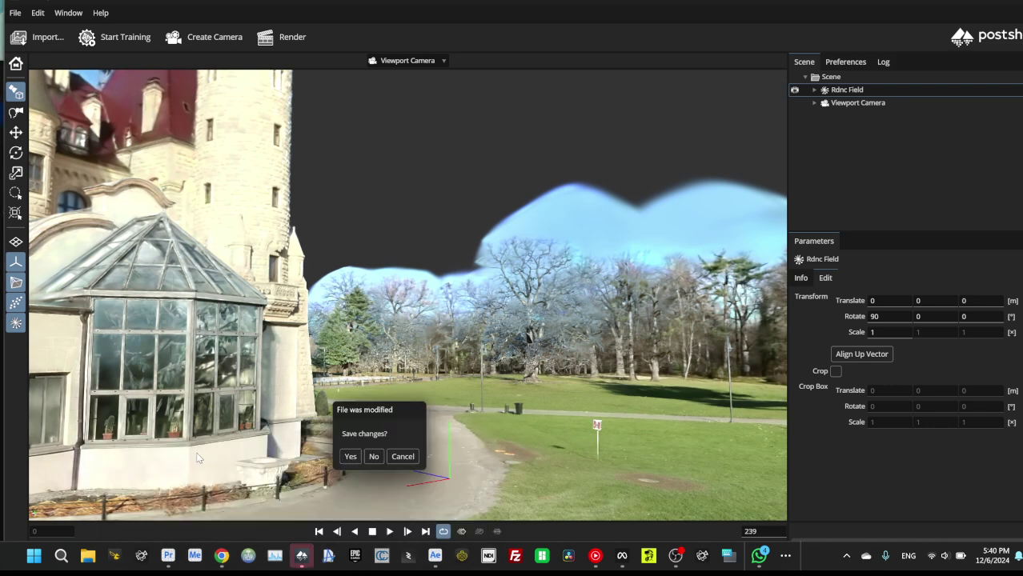
left_click(373, 456)
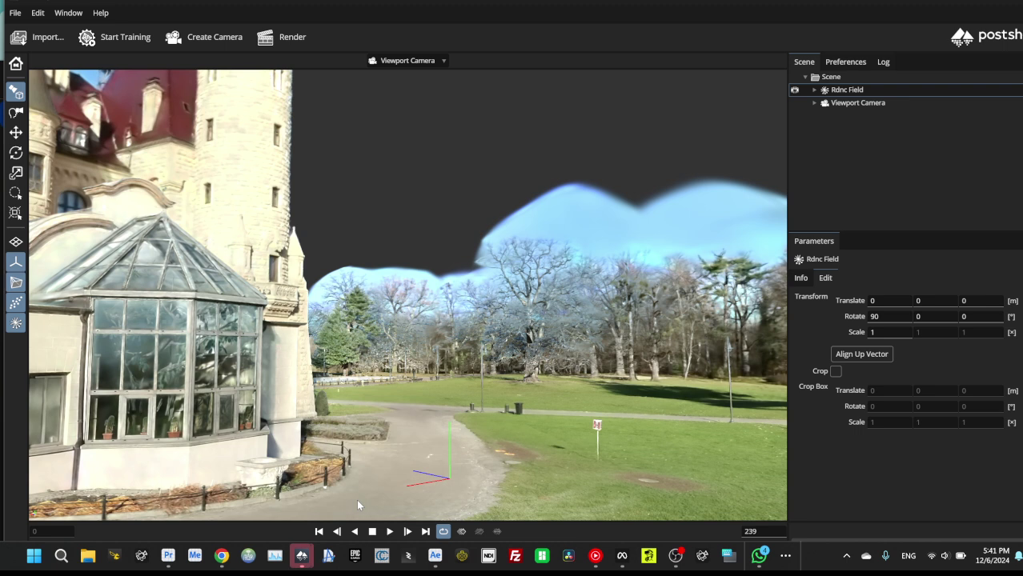
mouse_move(302, 555)
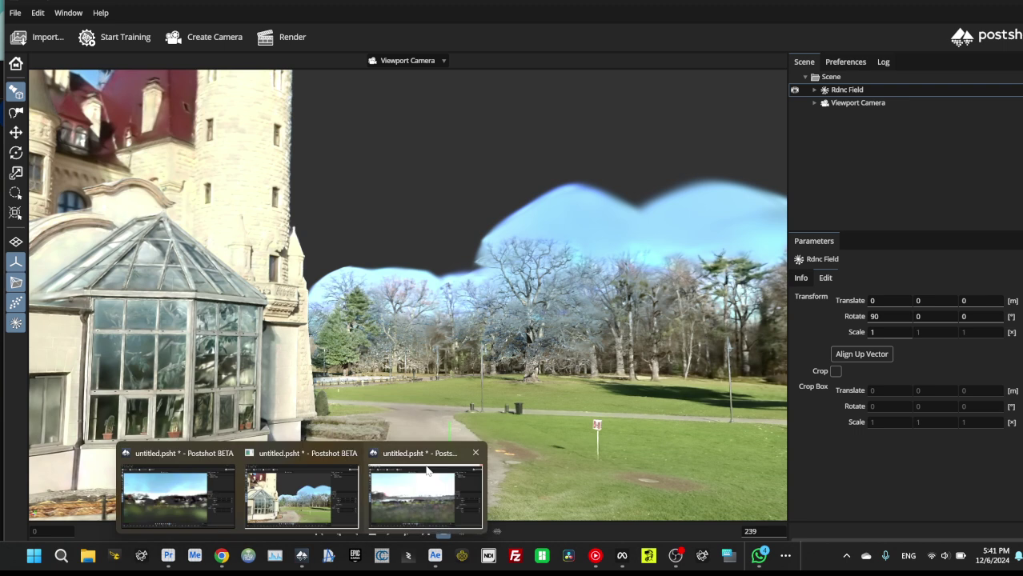
mouse_move(413, 485)
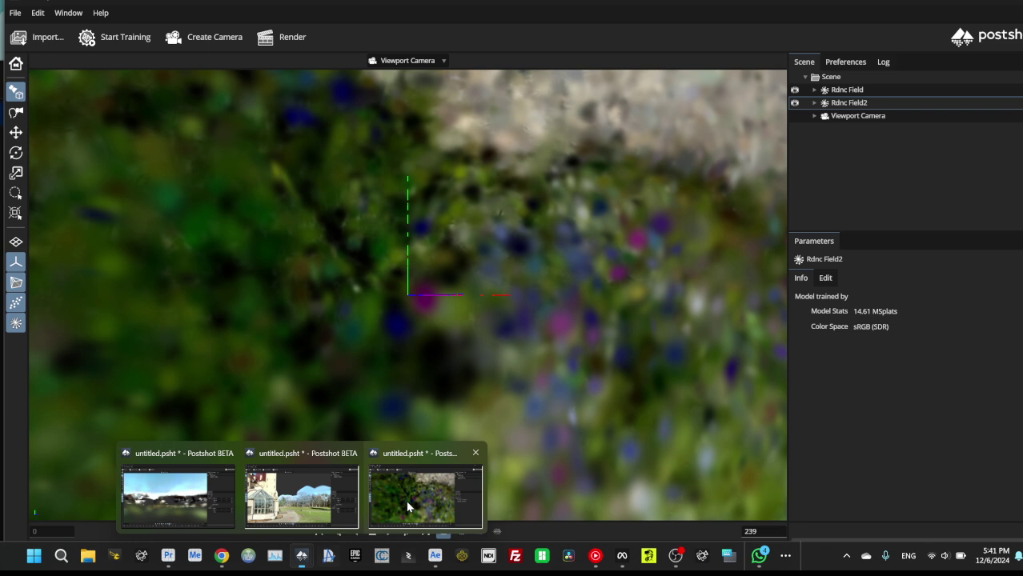
left_click(407, 502)
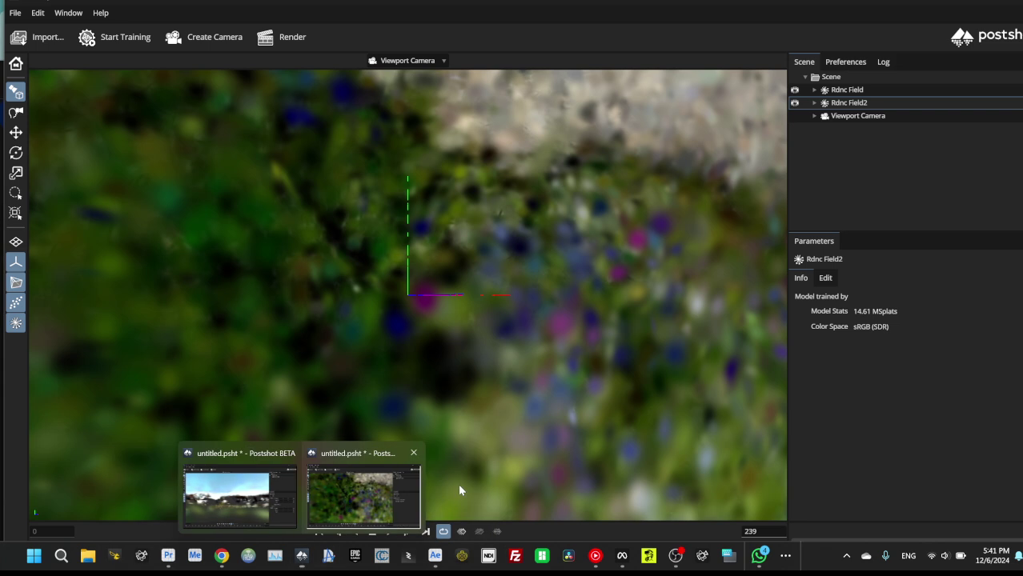
Set the X rotation of Rdnc Field2, the imported point cloud, to 90° to match the environment.
left_click_drag(514, 309, 545, 312)
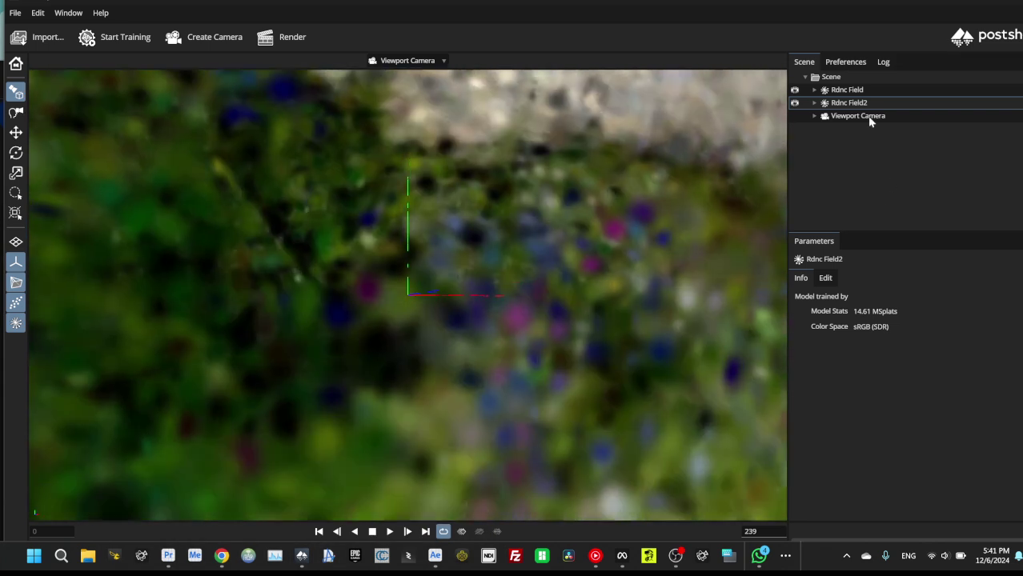
left_click(845, 91)
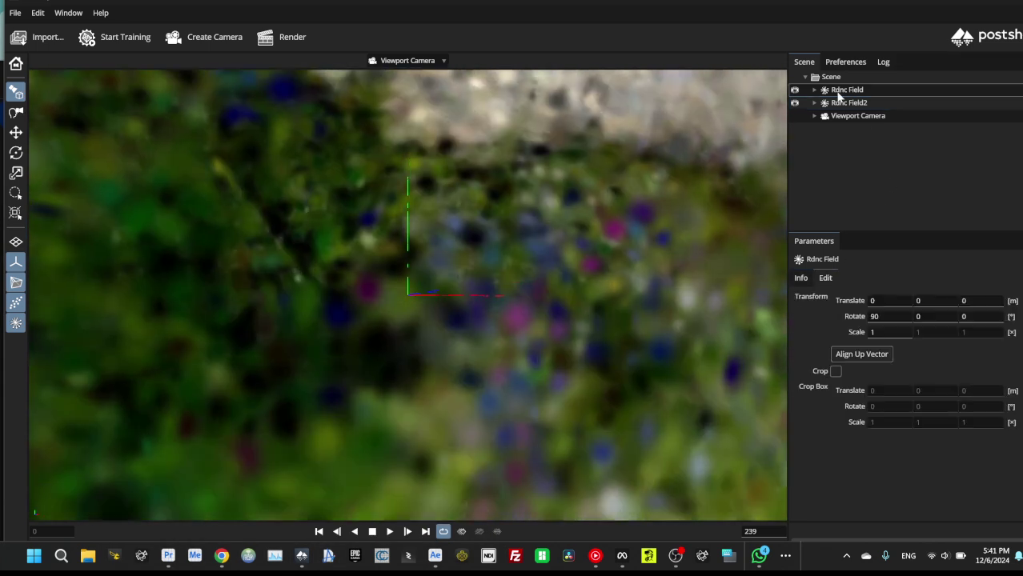
left_click(846, 103)
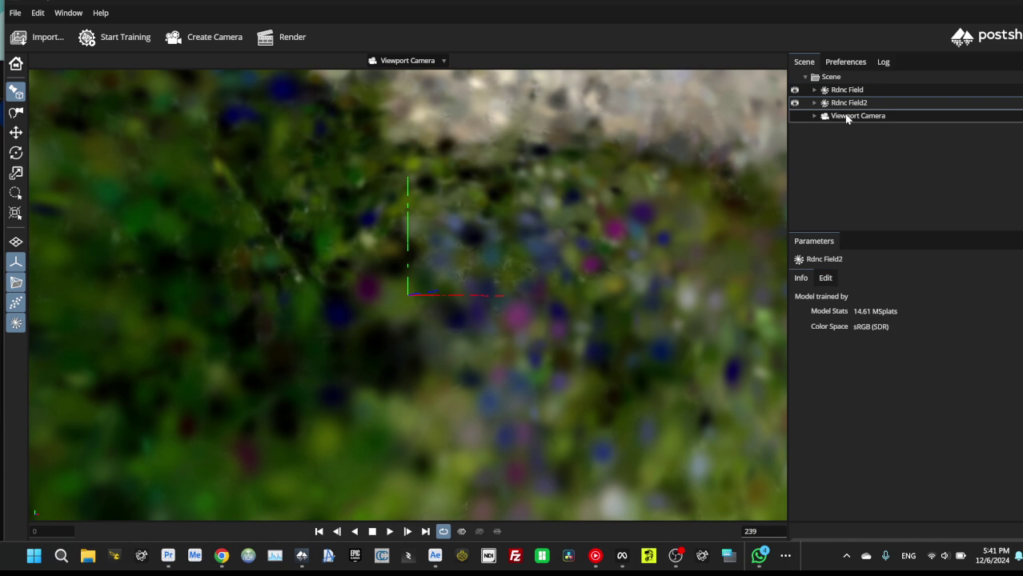
left_click(826, 279)
left_click(886, 318)
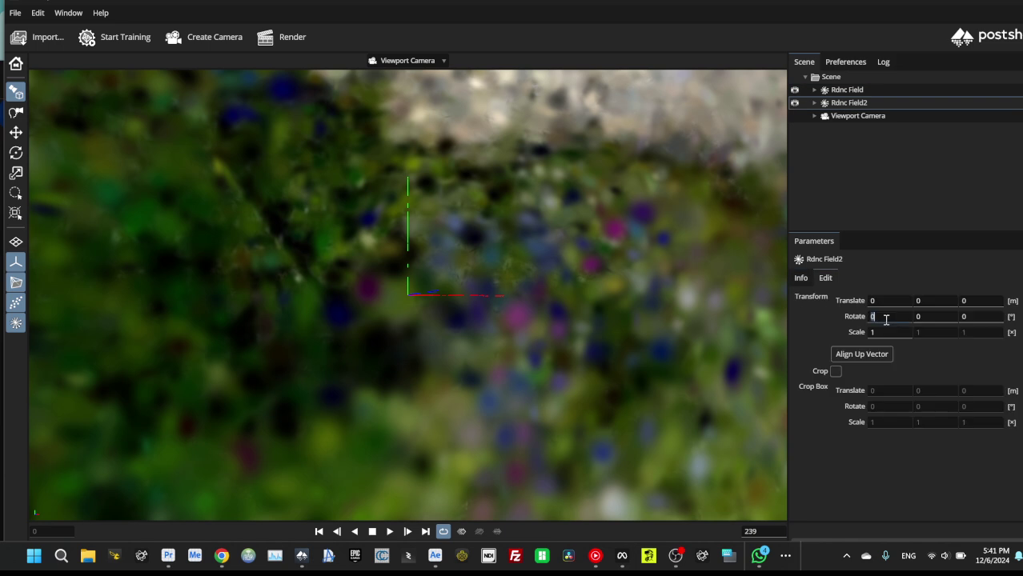
type("90")
key("Return")
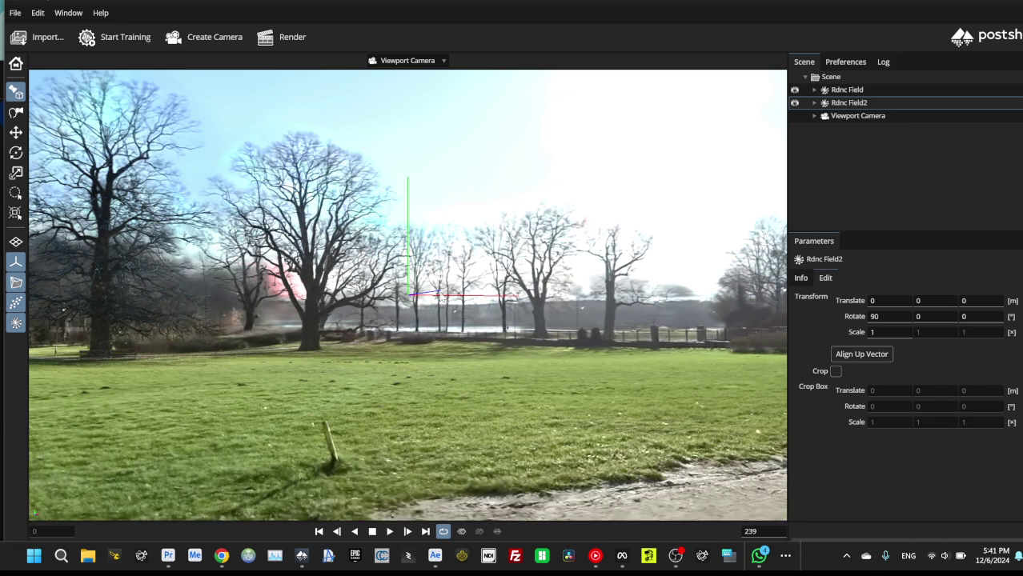
Examine the combined scene around the castle tower, checking how the sky and park background surround it.
left_click_drag(425, 295, 697, 276)
left_click_drag(399, 286, 454, 406)
left_click_drag(336, 307, 252, 311)
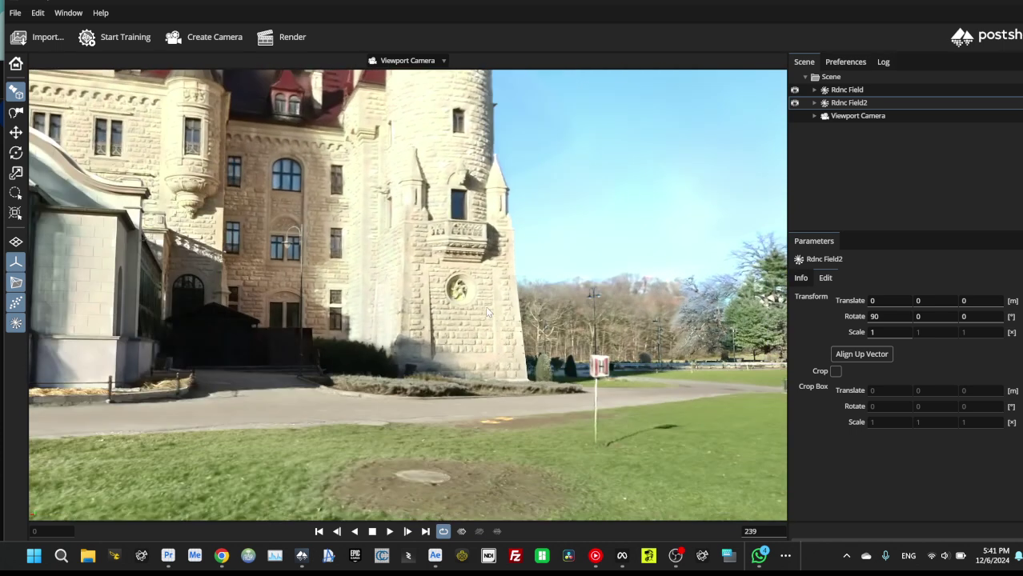
middle_click_drag(580, 288, 555, 331)
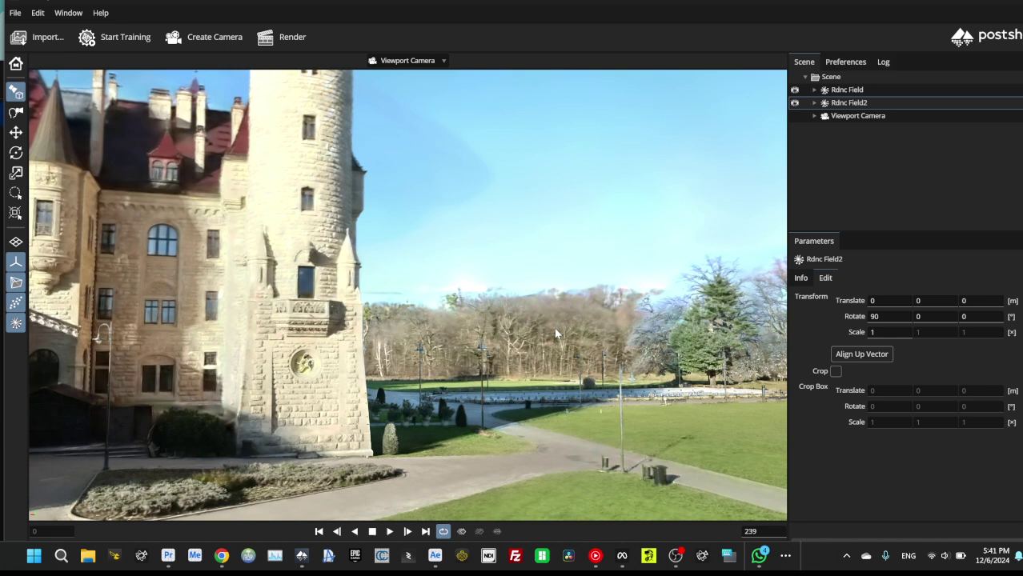
Check the Save As options for storing the combined project as a Postshot Scene (*.psht) file, and leave without saving.
left_click(15, 13)
left_click(14, 14)
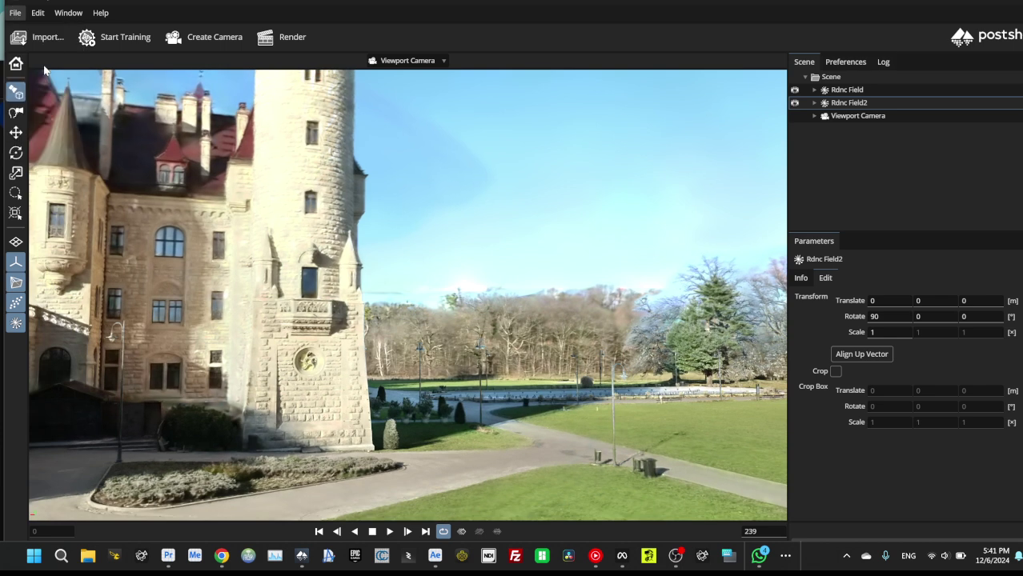
left_click(14, 13)
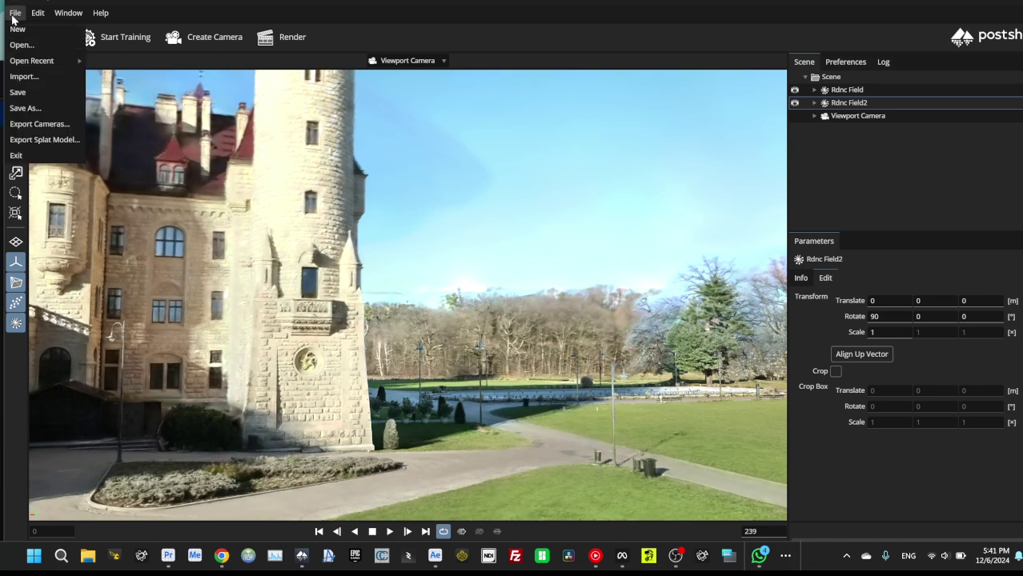
left_click(37, 108)
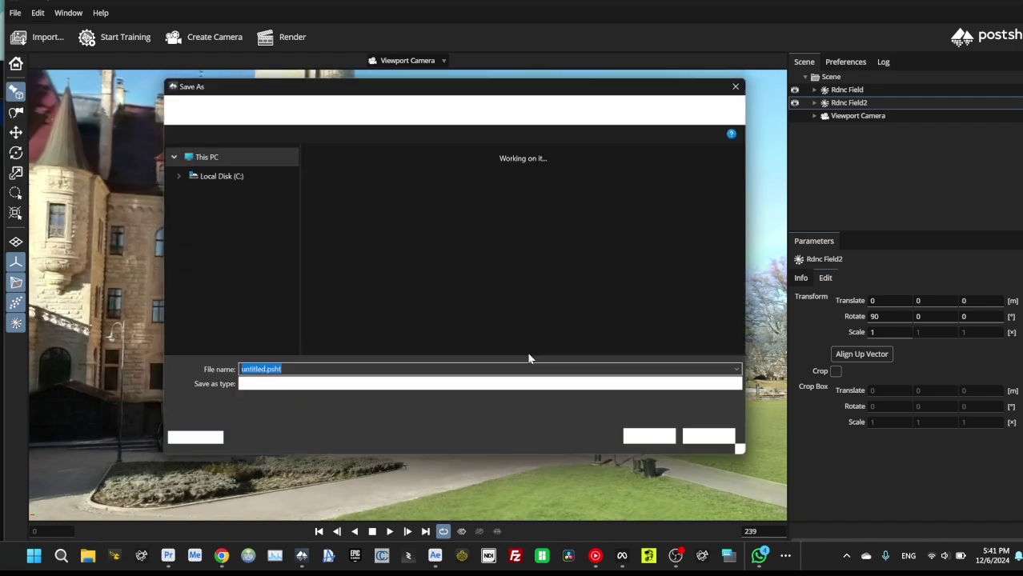
left_click(257, 373)
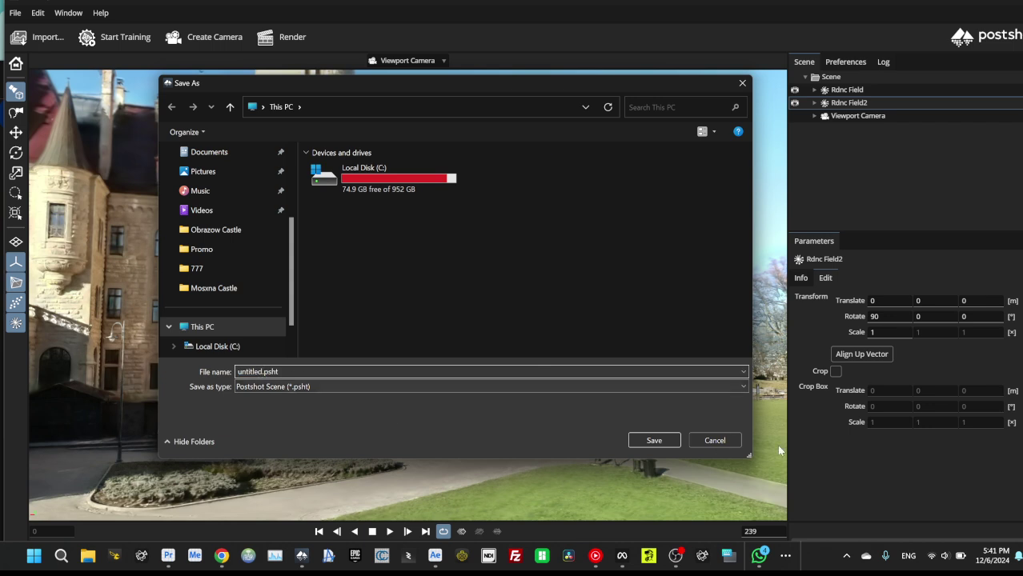
left_click(717, 444)
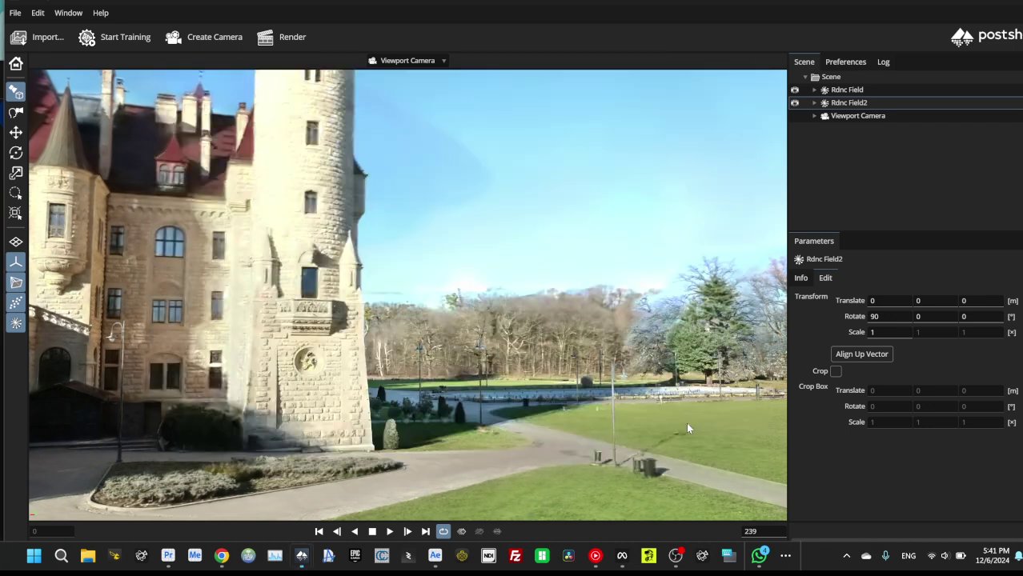
Check the Export Splat Model options for exporting the combined scene as a PLY file, and leave without exporting.
left_click(14, 13)
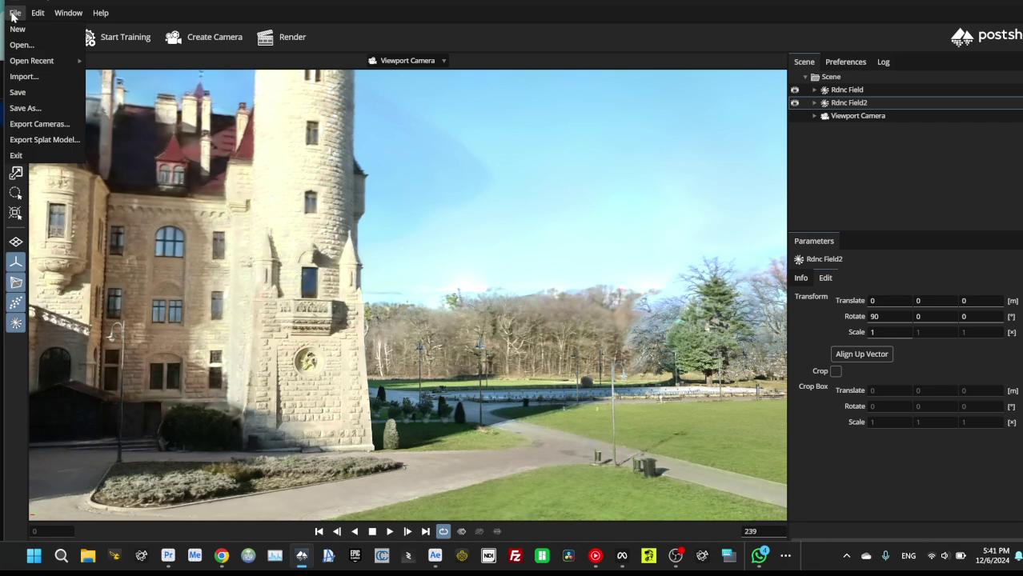
left_click(56, 142)
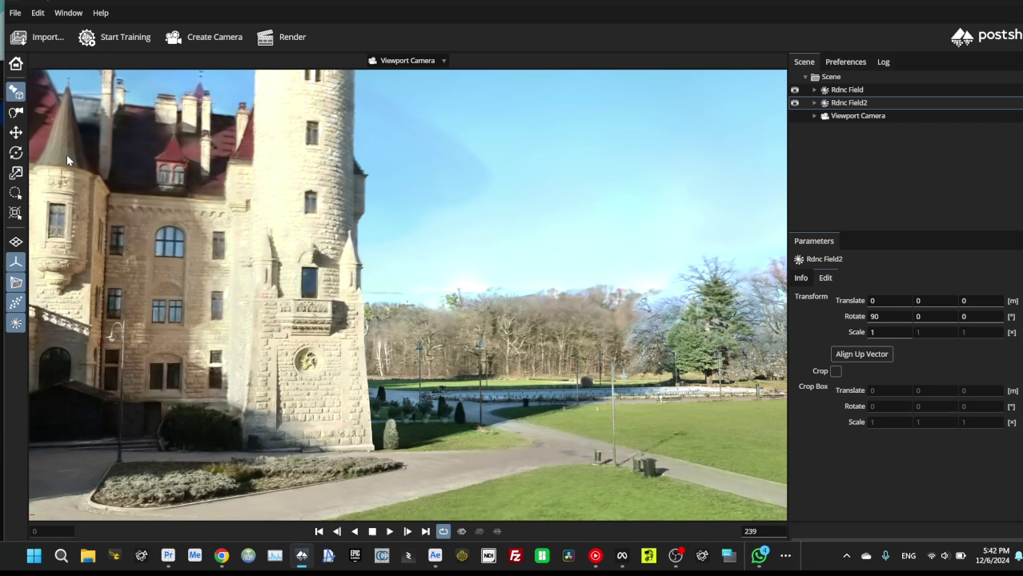
key("ctrl+e")
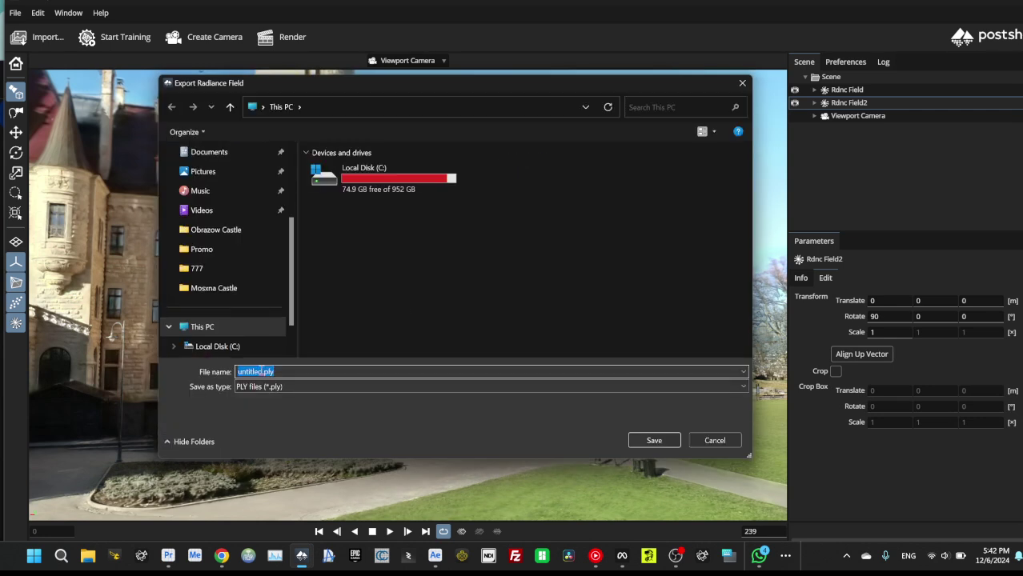
left_click(259, 372)
left_click(715, 441)
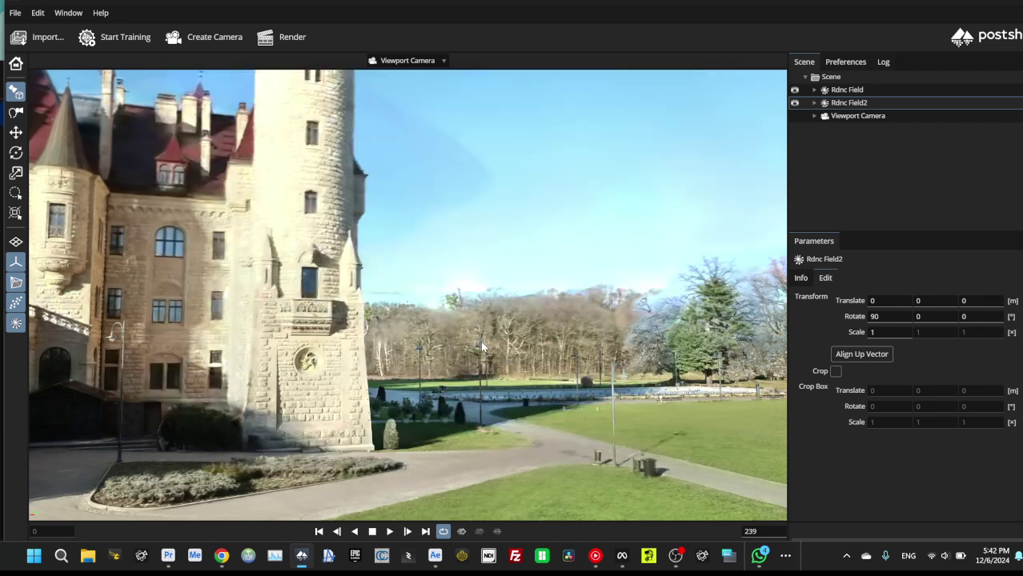
Examine the combined scene from the castle's courtyard side, including the facades, central staircase, pool and surrounding sky.
left_click_drag(449, 383, 292, 333)
scroll(497, 353, "down", 8)
left_click_drag(761, 332, 834, 320)
left_click_drag(725, 311, 86, 353)
scroll(383, 354, "up", 5)
scroll(384, 354, "down", 5)
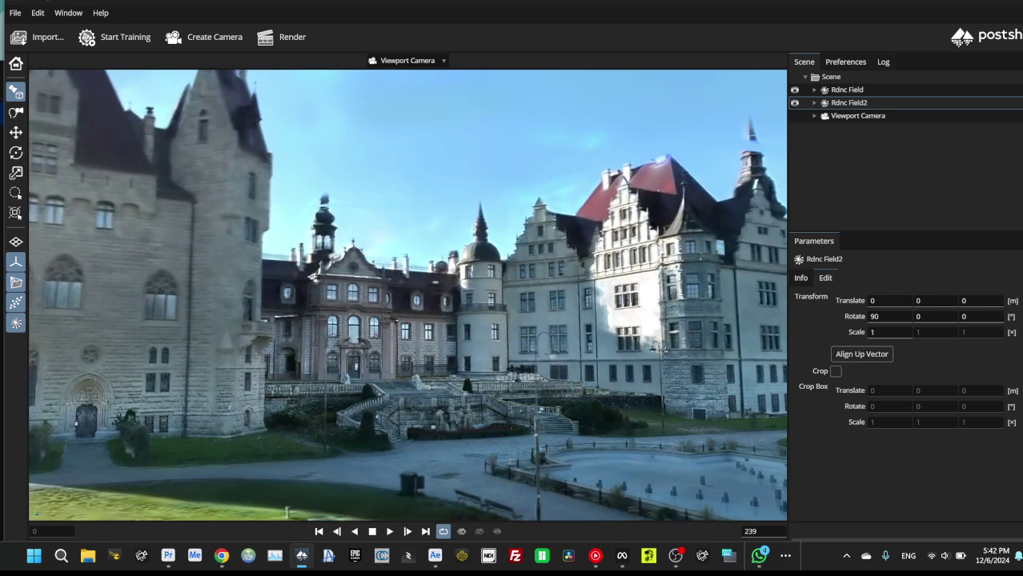
scroll(480, 444, "up", 3)
left_click_drag(482, 443, 544, 321)
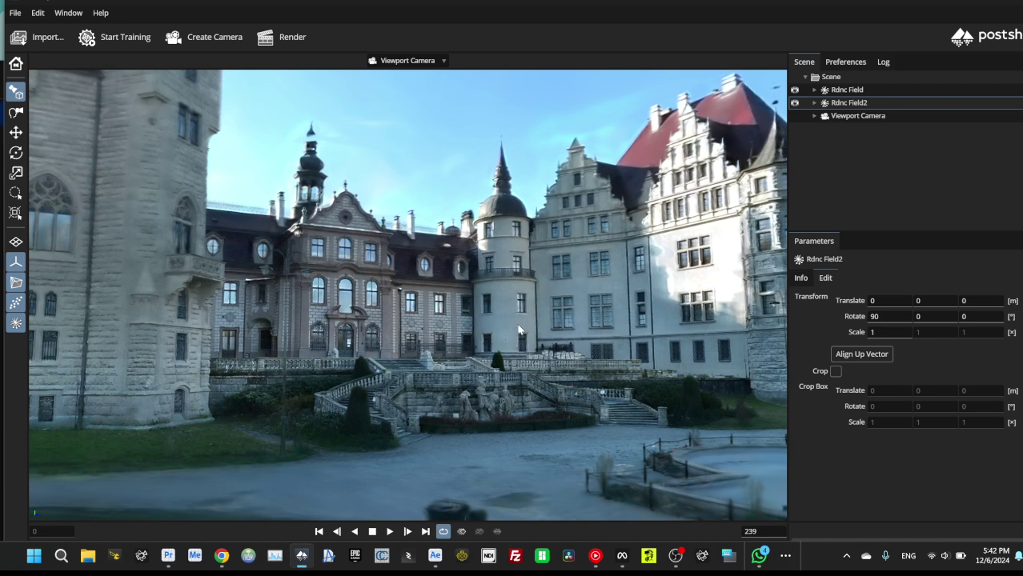